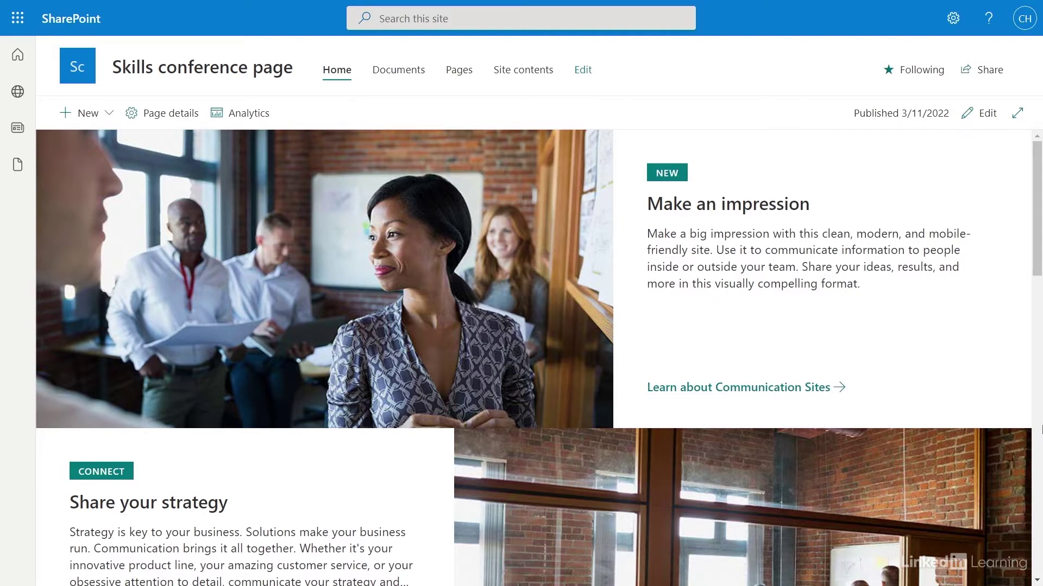
- Put the page in edit mode and delete the six-image gallery section under 'Showcase a variety of images'
{"action": "left_click", "coordinate": [986, 119]}
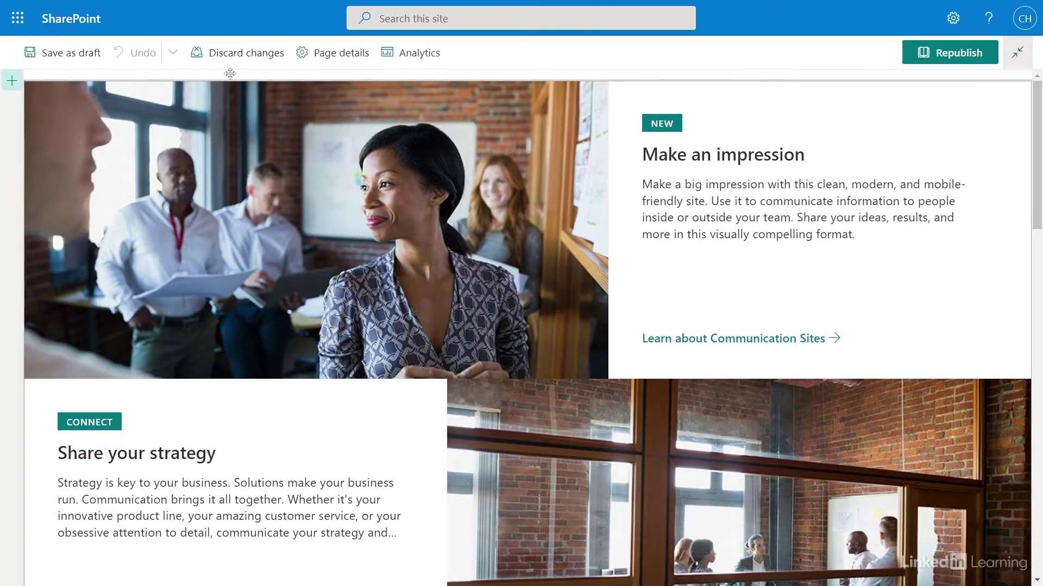
{"action": "mouse_move", "coordinate": [20, 82]}
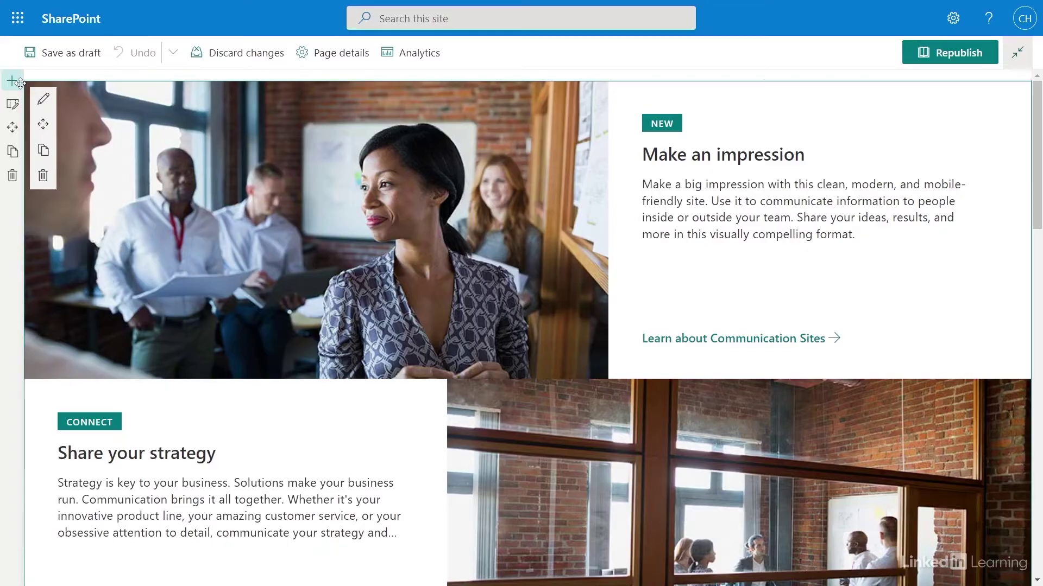
{"action": "scroll", "coordinate": [11, 95], "scroll_direction": "down", "scroll_amount": 3}
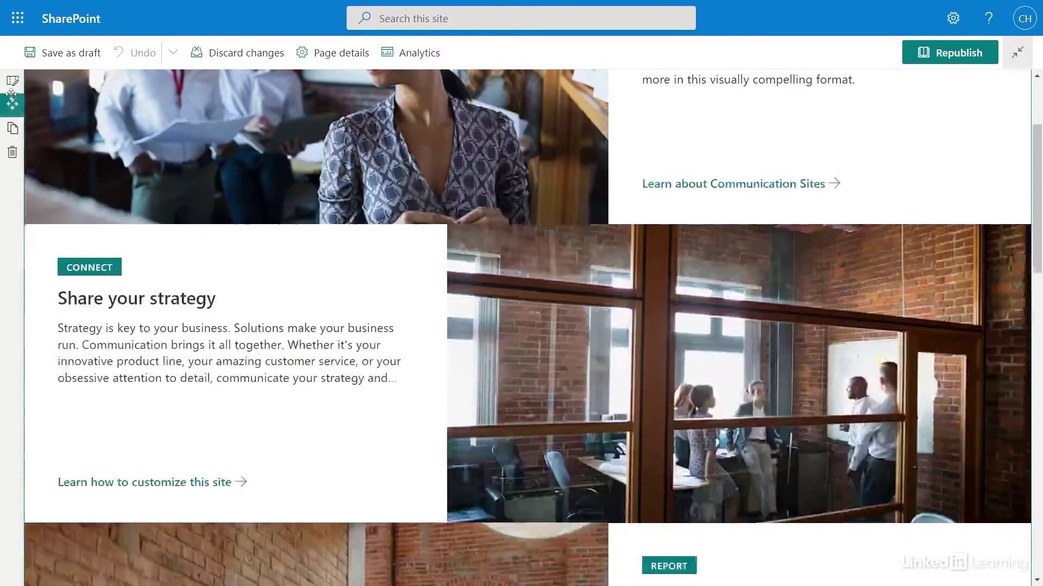
{"action": "scroll", "coordinate": [11, 95], "scroll_direction": "down", "scroll_amount": 10}
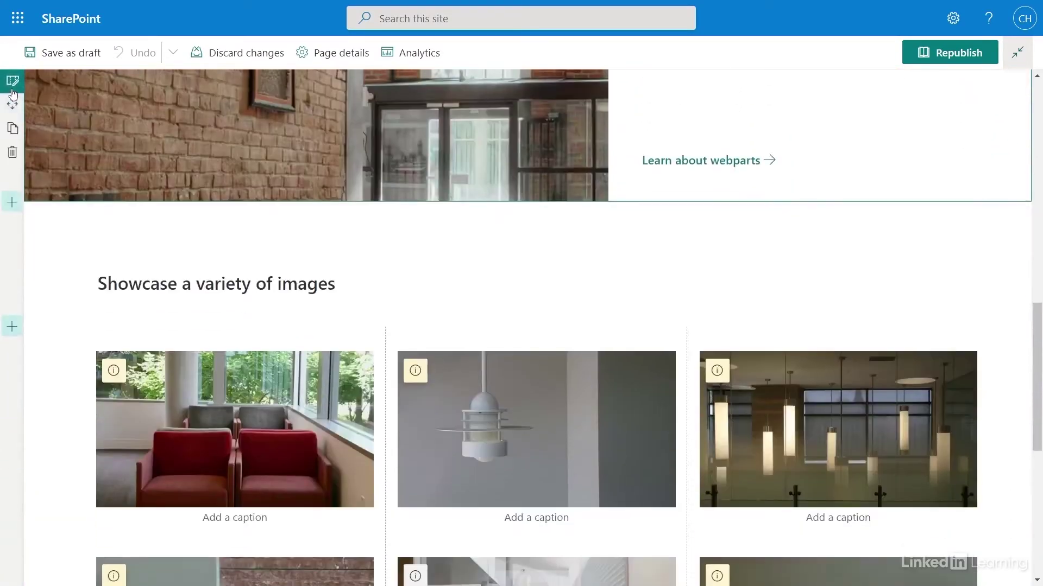
{"action": "scroll", "coordinate": [13, 93], "scroll_direction": "down", "scroll_amount": 3}
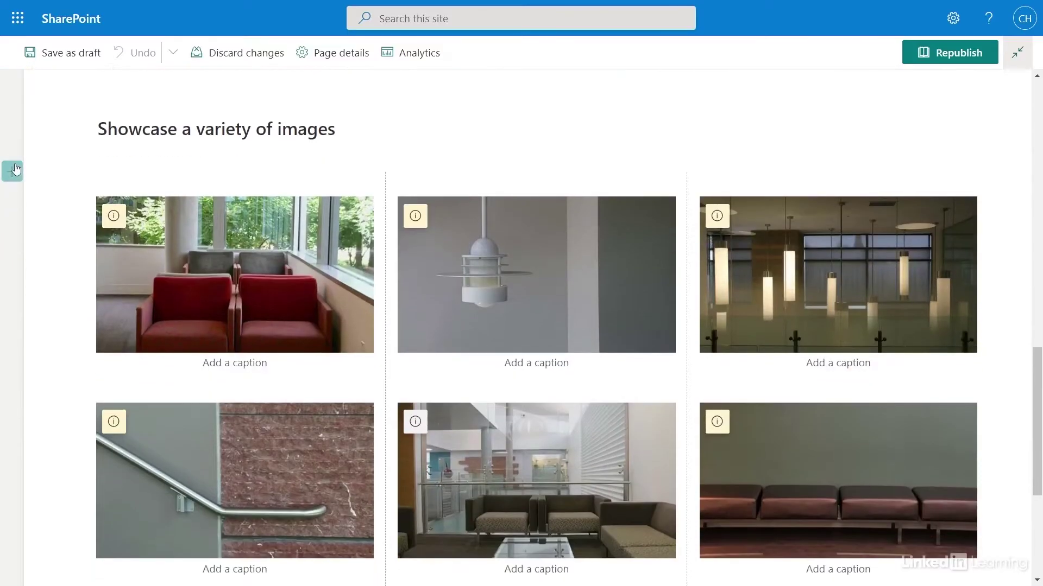
{"action": "mouse_move", "coordinate": [34, 187]}
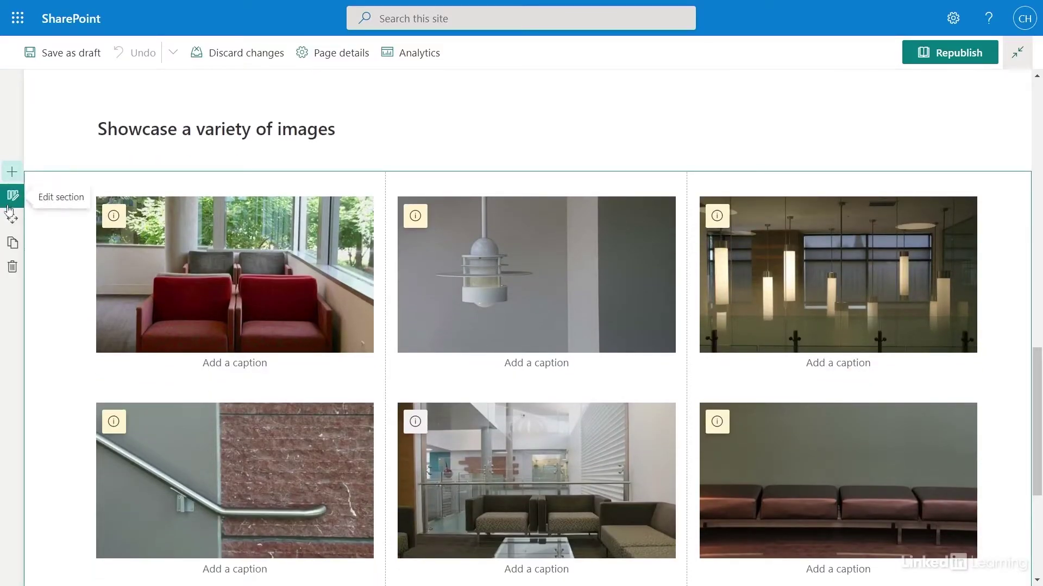
{"action": "left_click", "coordinate": [12, 266]}
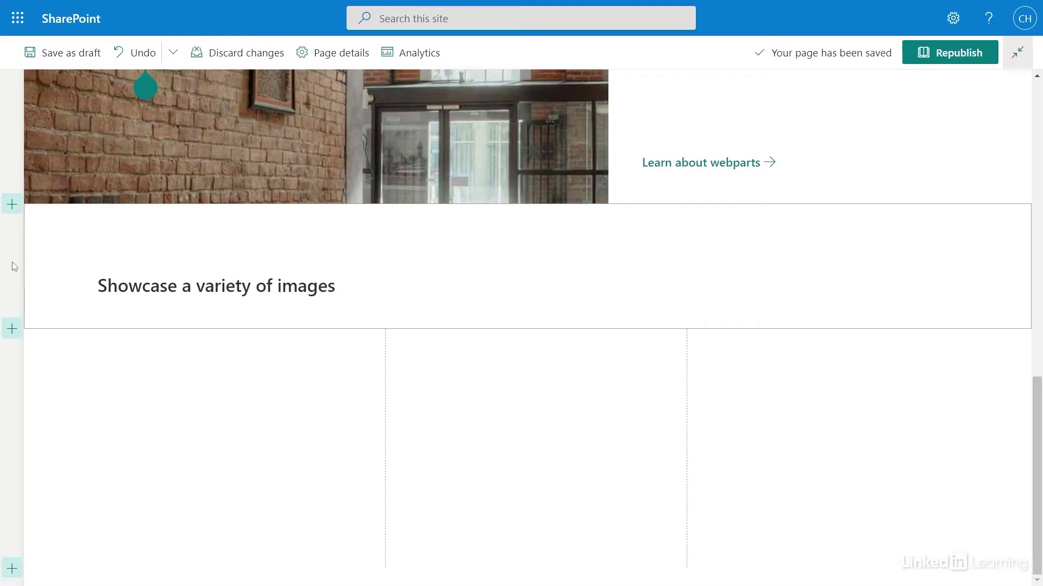
- Return to the top and select the hero web part to show its Layers layout settings
{"action": "scroll", "coordinate": [14, 266], "scroll_direction": "up", "scroll_amount": 8}
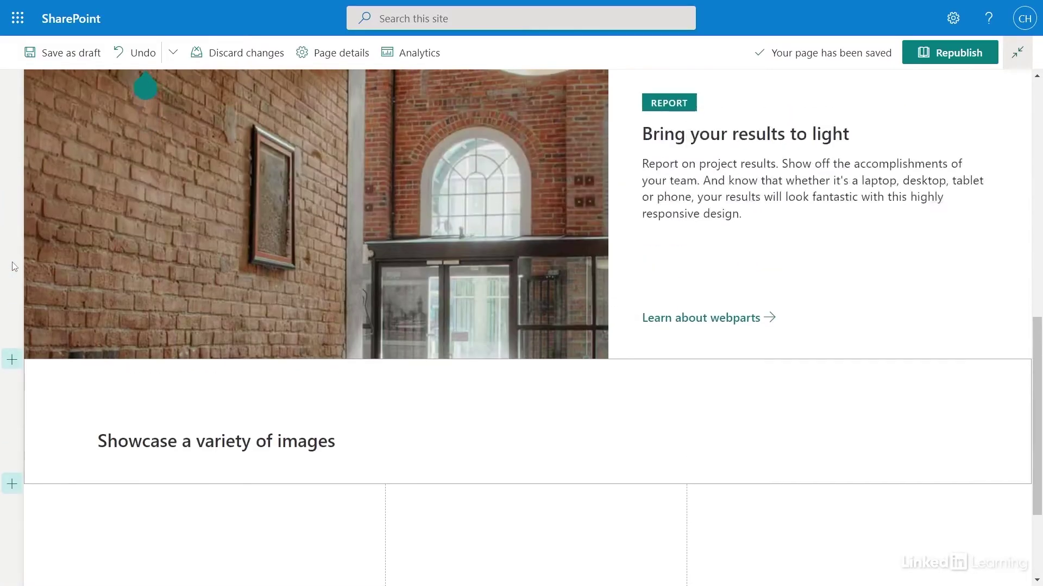
{"action": "scroll", "coordinate": [13, 262], "scroll_direction": "up", "scroll_amount": 6}
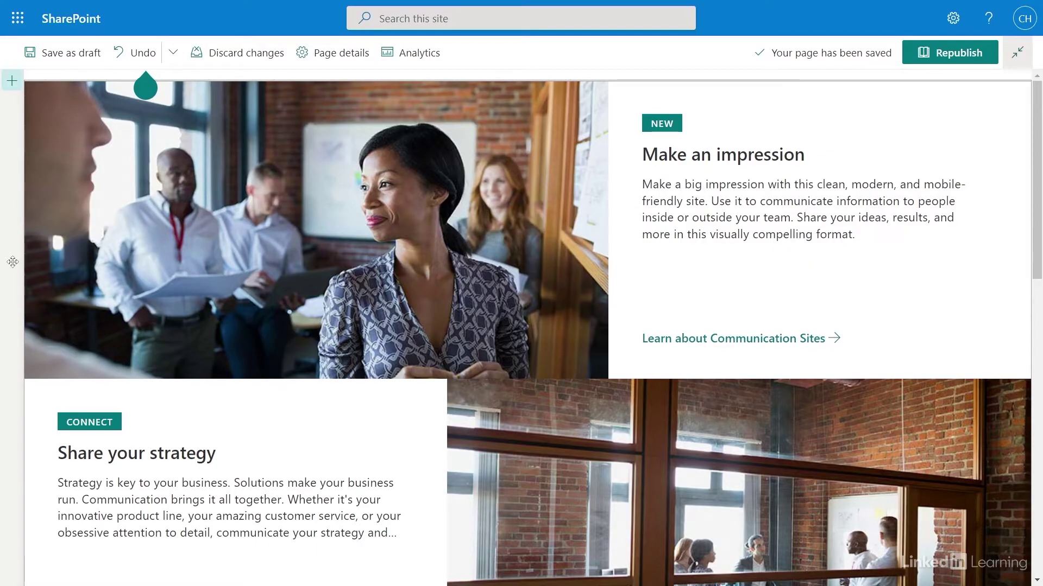
{"action": "left_click", "coordinate": [152, 275]}
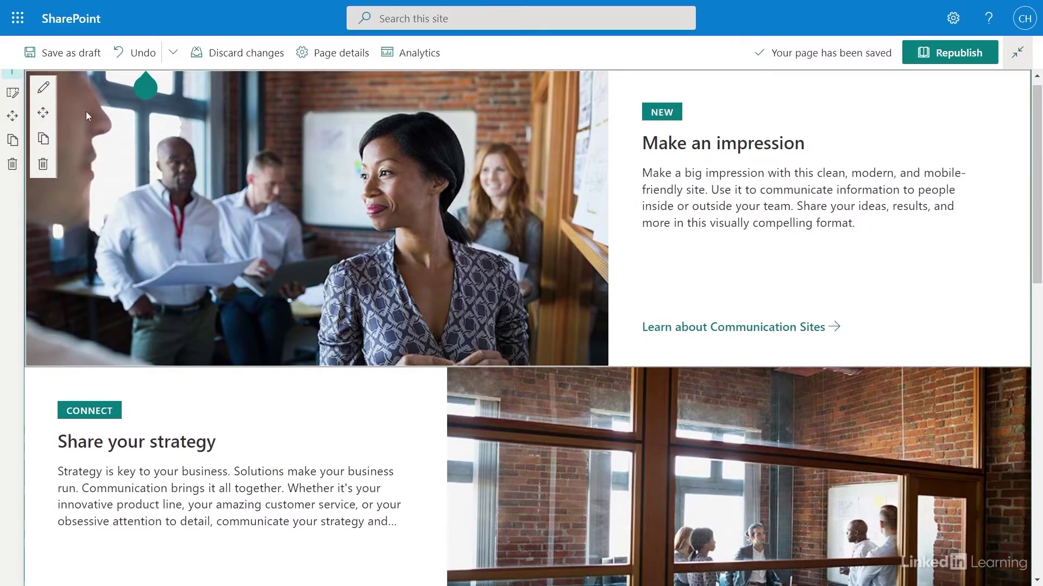
{"action": "left_click", "coordinate": [43, 88]}
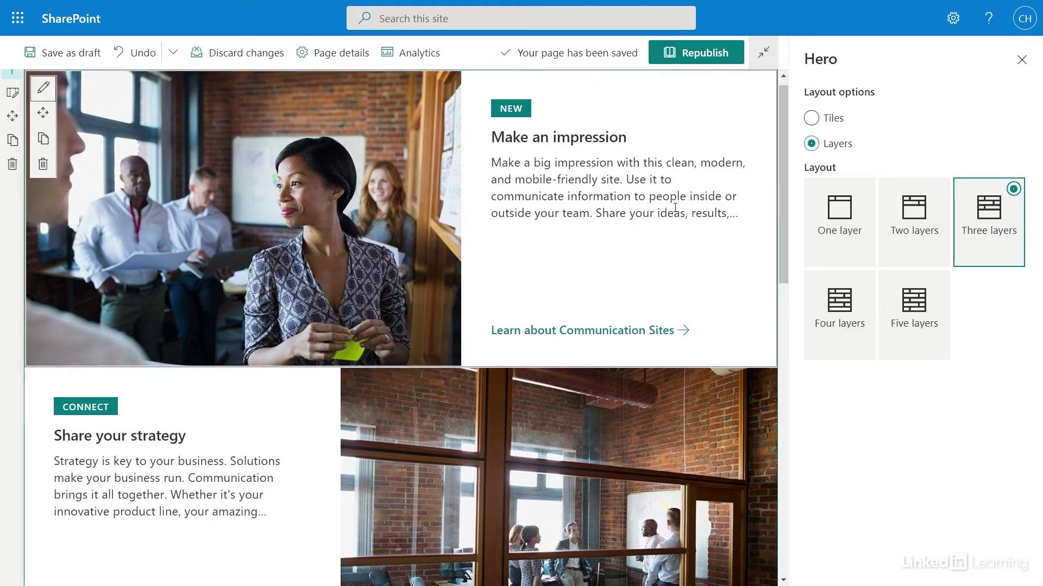
- Switch the hero from Three layers to One layer, keeping only the 'Make an impression' tile
{"action": "left_click", "coordinate": [836, 235]}
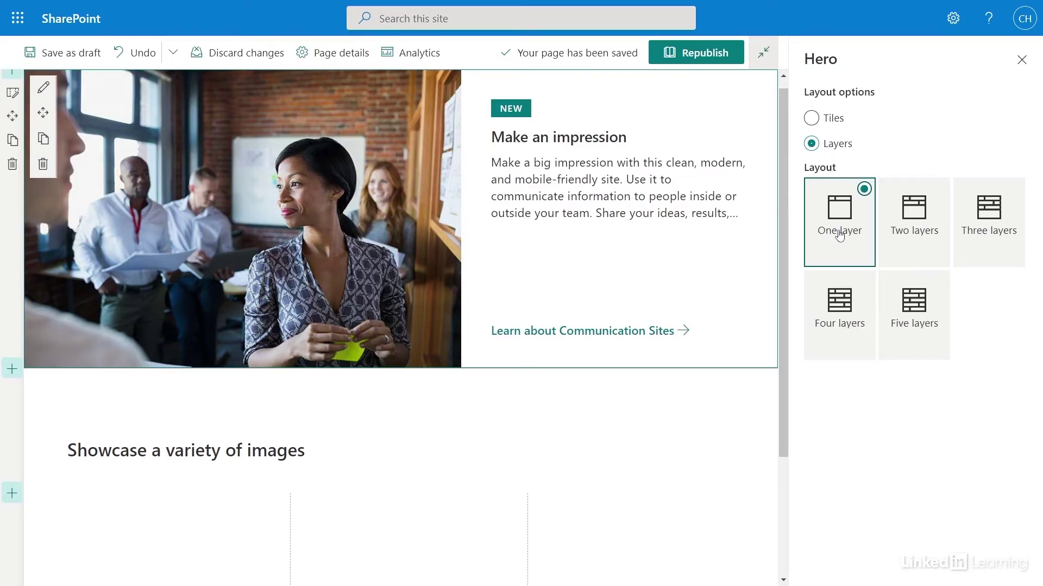
{"action": "mouse_move", "coordinate": [417, 271]}
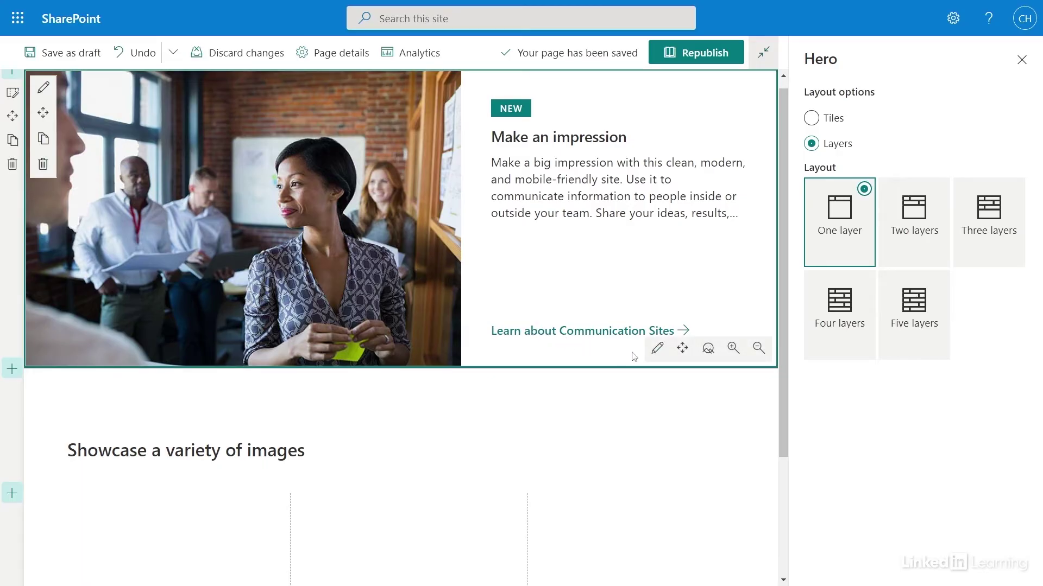
- Set the hero tile's Show call to action link option to No, hiding 'Learn about Communication Sites'
{"action": "left_click", "coordinate": [655, 350]}
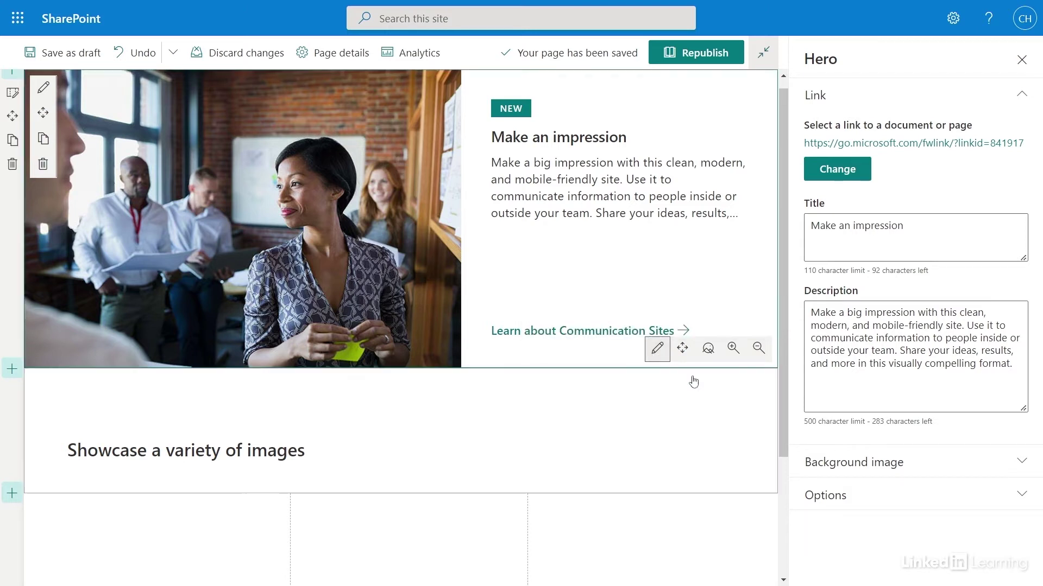
{"action": "left_click", "coordinate": [1026, 506]}
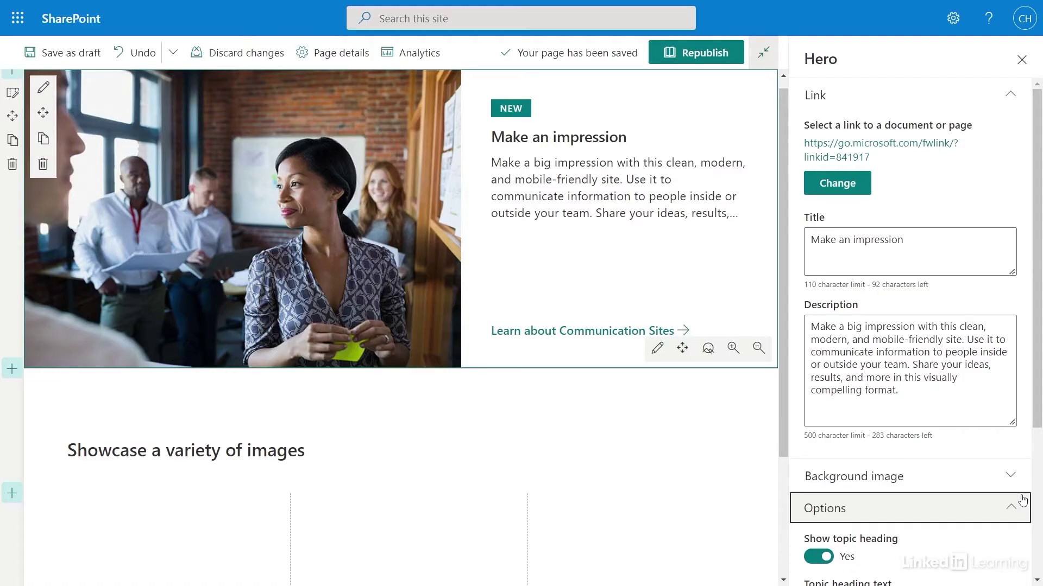
{"action": "scroll", "coordinate": [1023, 500], "scroll_direction": "down", "scroll_amount": 4}
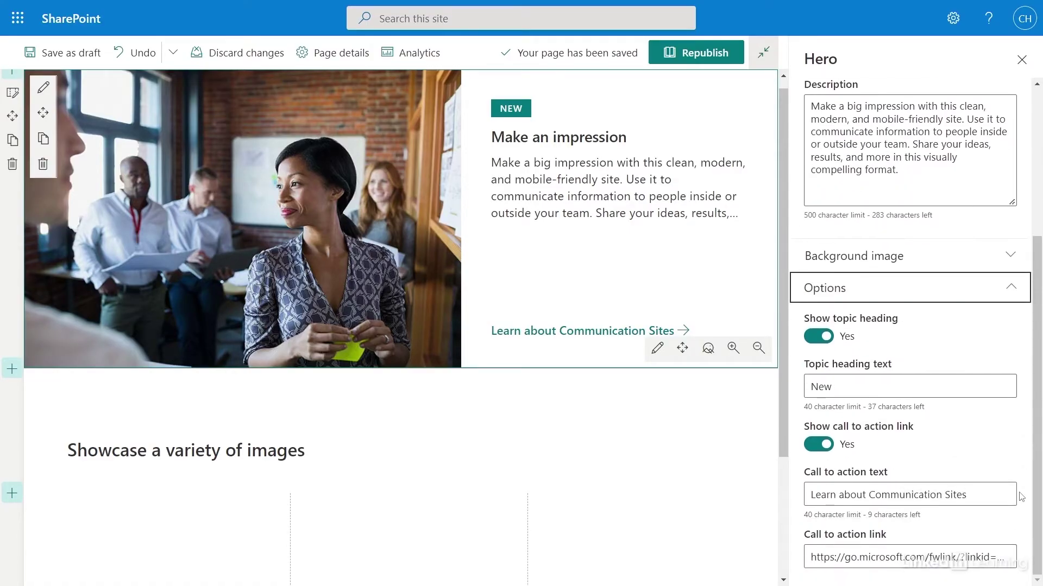
{"action": "left_click", "coordinate": [827, 447]}
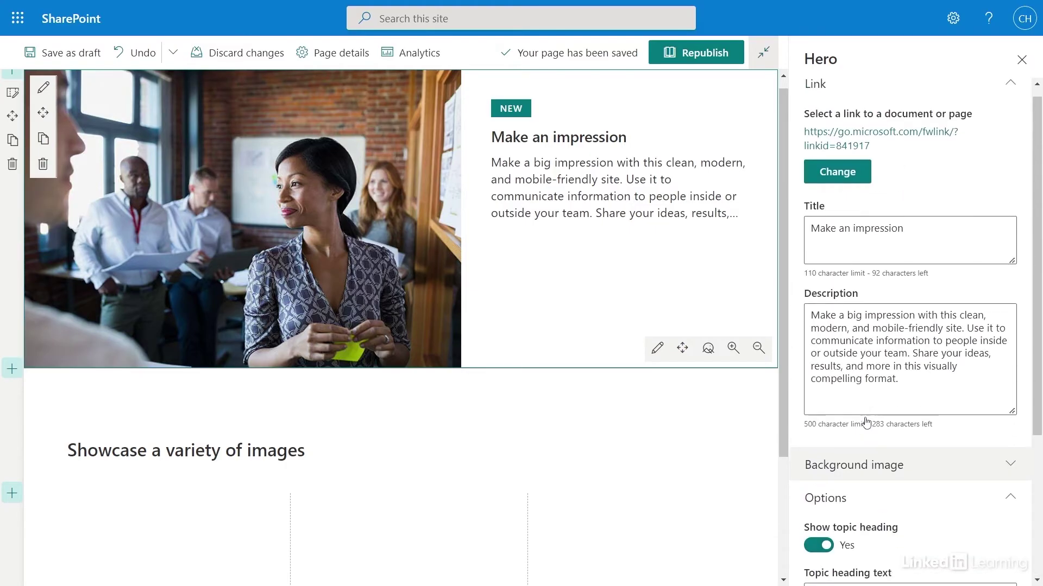
{"action": "scroll", "coordinate": [866, 426], "scroll_direction": "up", "scroll_amount": 4}
- Retitle the hero 'Skills conference coming soon!' and start its invitation description with 'Ready to'
{"action": "left_click", "coordinate": [850, 240]}
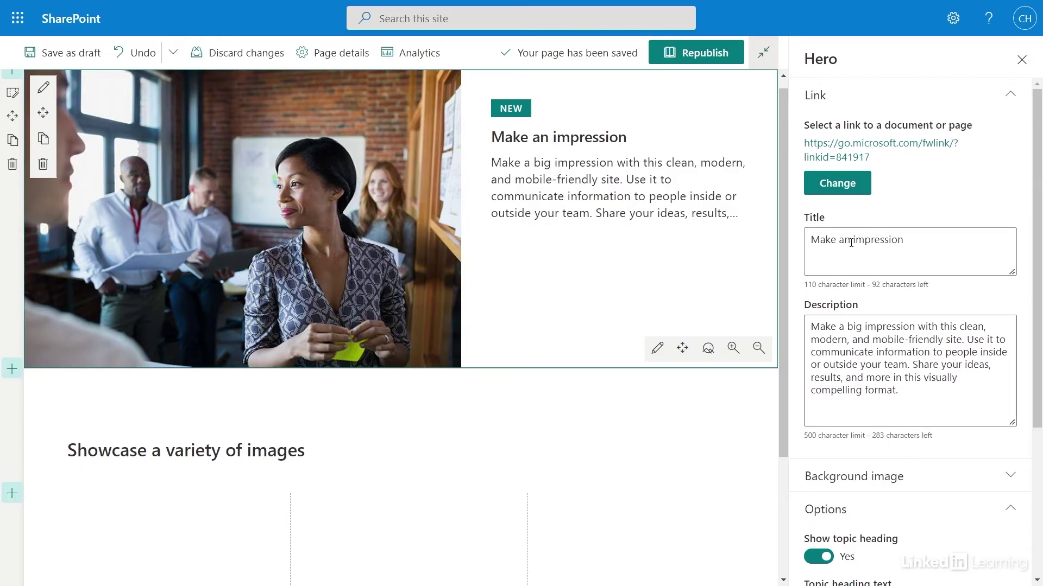
{"action": "left_click_drag", "start_coordinate": [914, 237], "coordinate": [802, 241]}
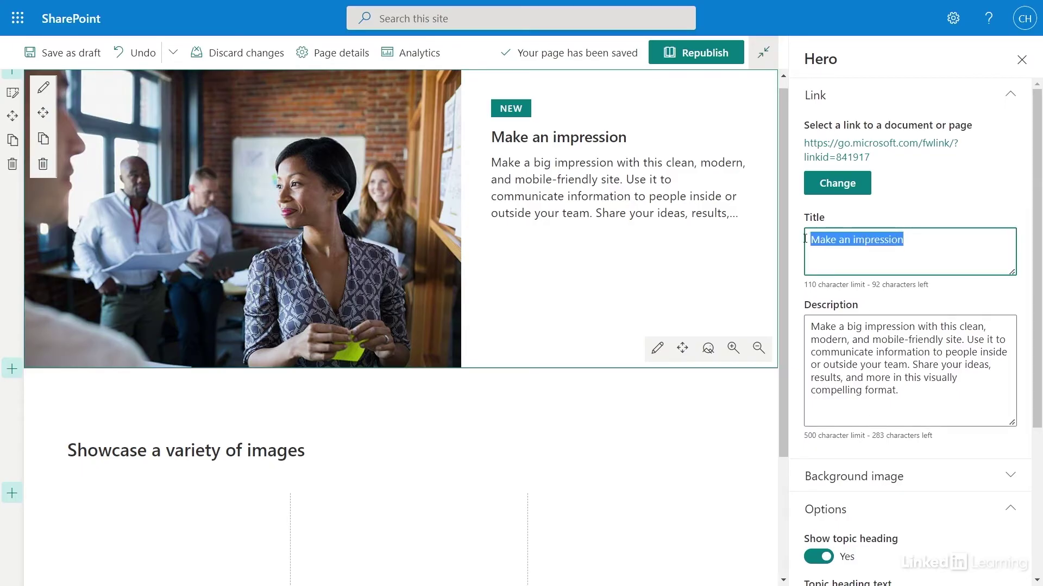
{"action": "type", "text": "Skills conference coming soon!"}
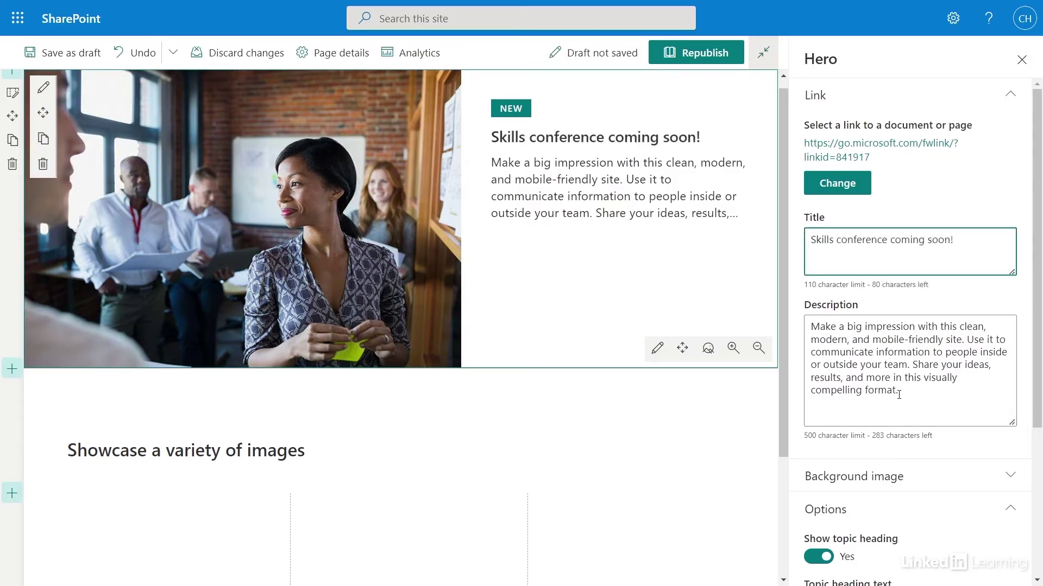
{"action": "left_click_drag", "start_coordinate": [913, 392], "coordinate": [803, 328]}
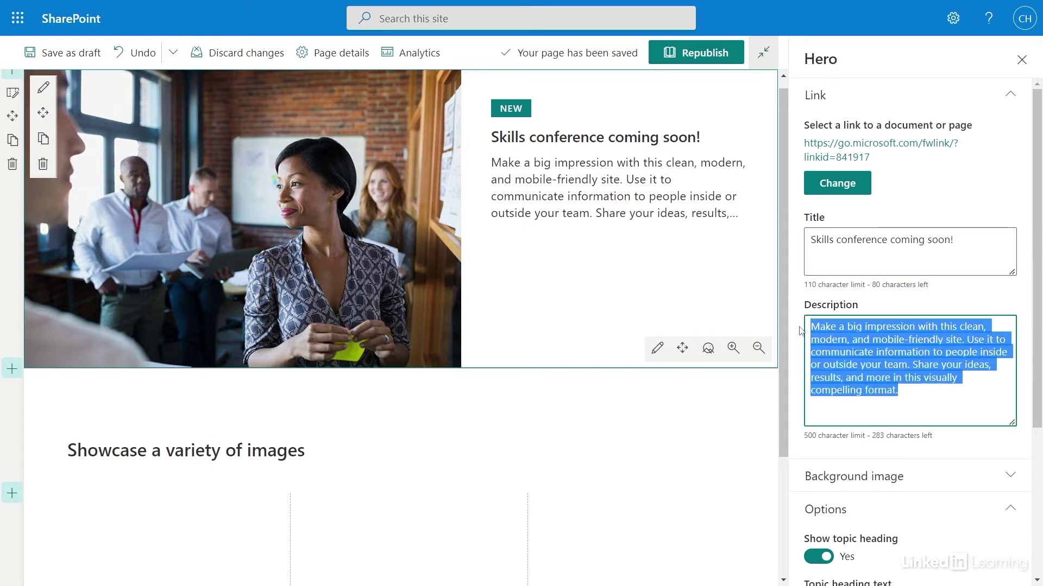
{"action": "type", "text": "Ready to"}
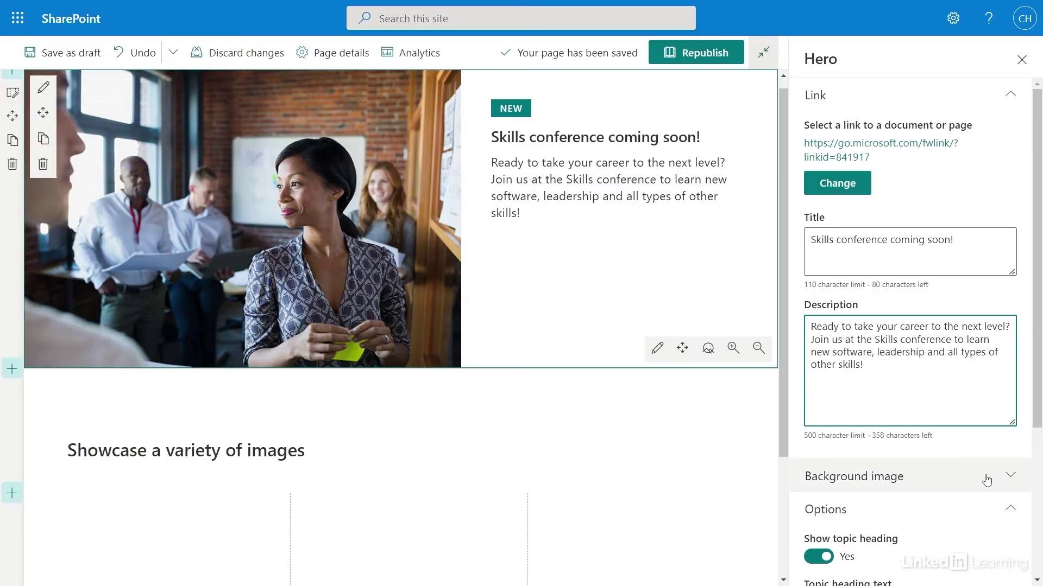
- Replace the hero background with the raised-hands audience stock photo from a 'conference' search
{"action": "left_click", "coordinate": [1006, 479]}
{"action": "scroll", "coordinate": [999, 474], "scroll_direction": "down", "scroll_amount": 4}
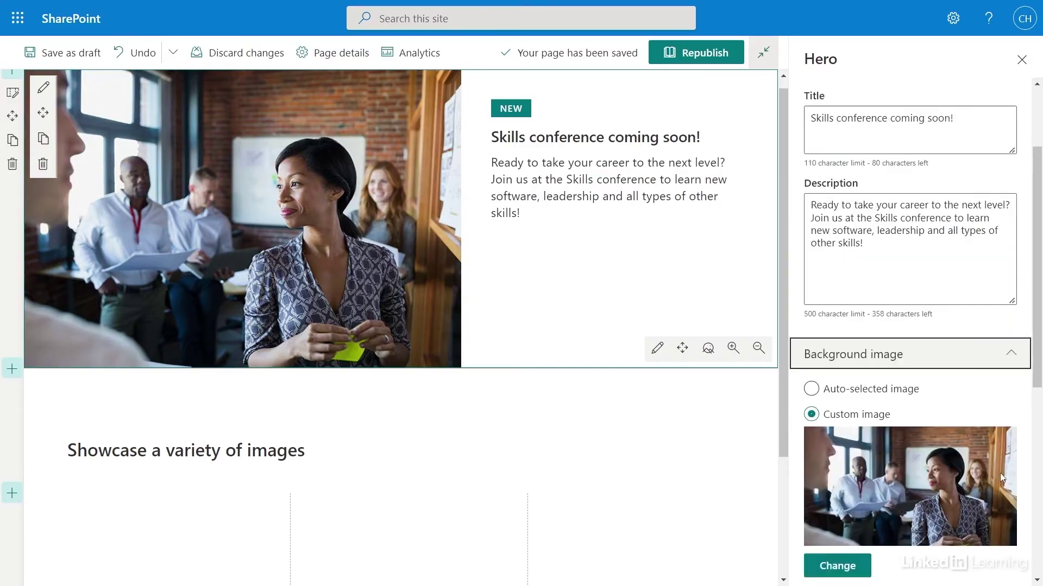
{"action": "left_click", "coordinate": [837, 464]}
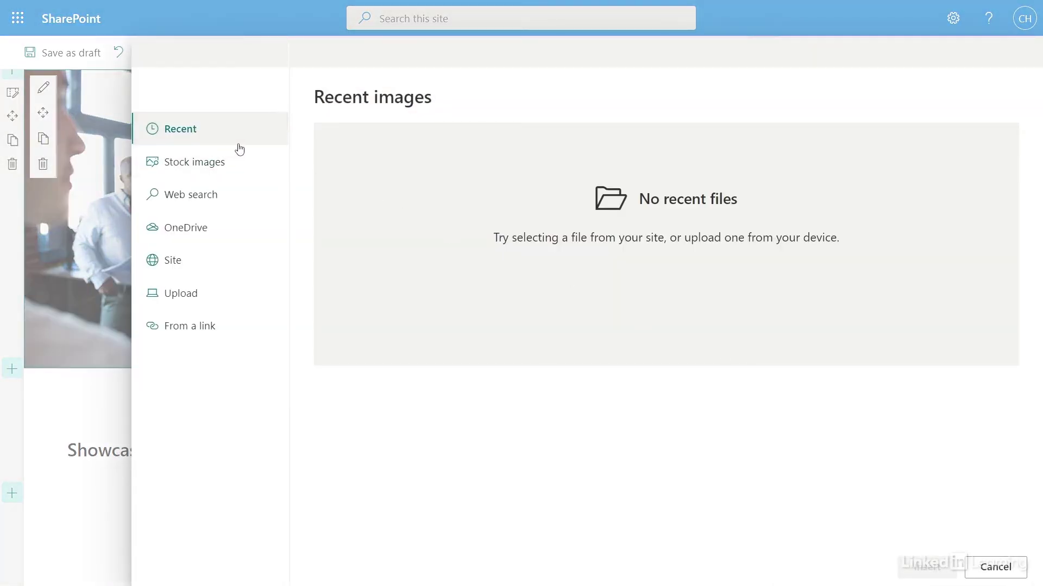
{"action": "left_click", "coordinate": [220, 161]}
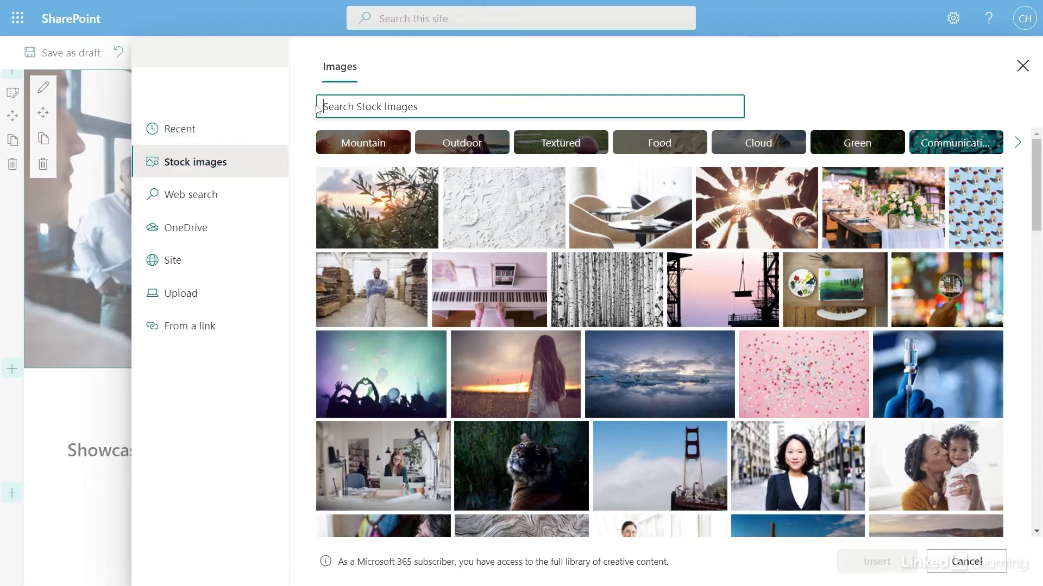
{"action": "left_click", "coordinate": [324, 108]}
{"action": "type", "text": "conference"}
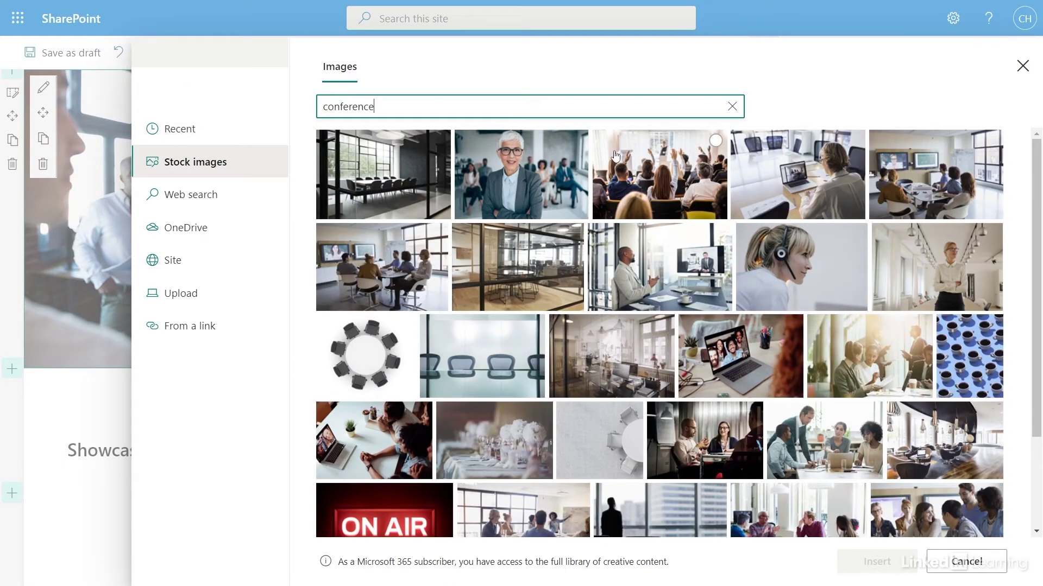
{"action": "left_click", "coordinate": [661, 167]}
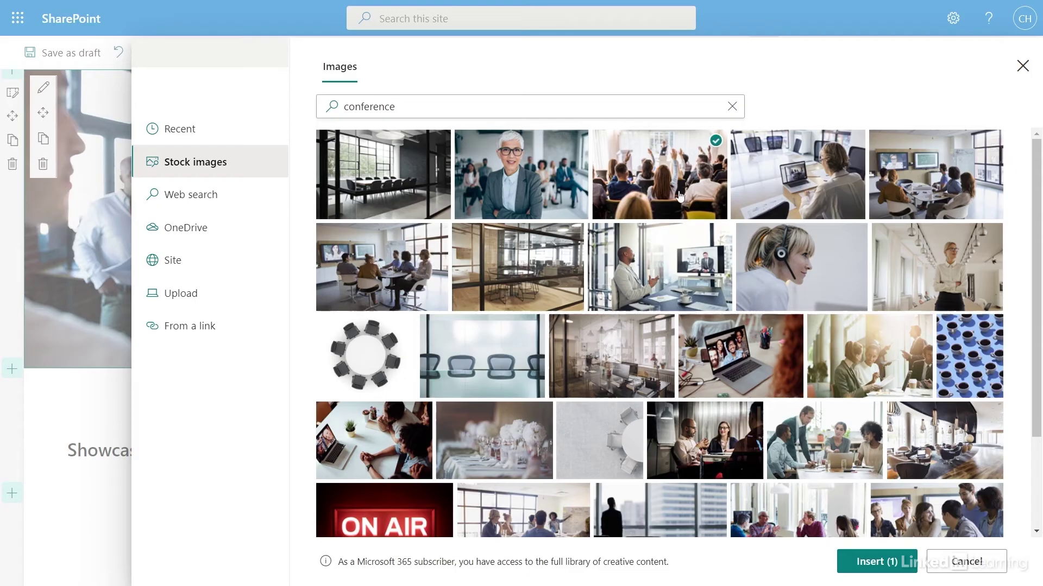
{"action": "left_click", "coordinate": [864, 565]}
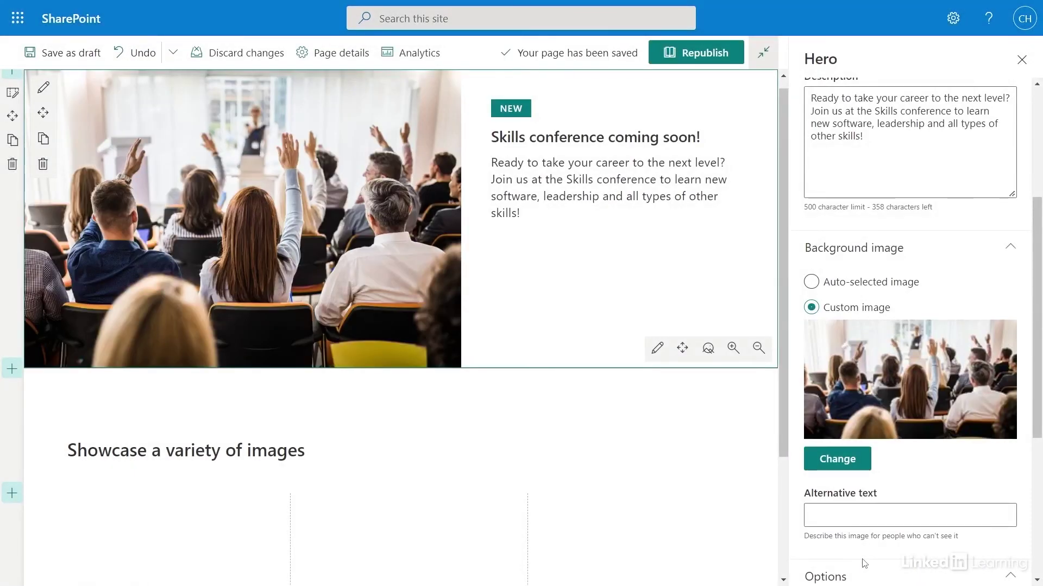
- Give the hero photo alt text 'Presentation with speaker and raised hands' and close the hero pane
{"action": "left_click", "coordinate": [835, 518]}
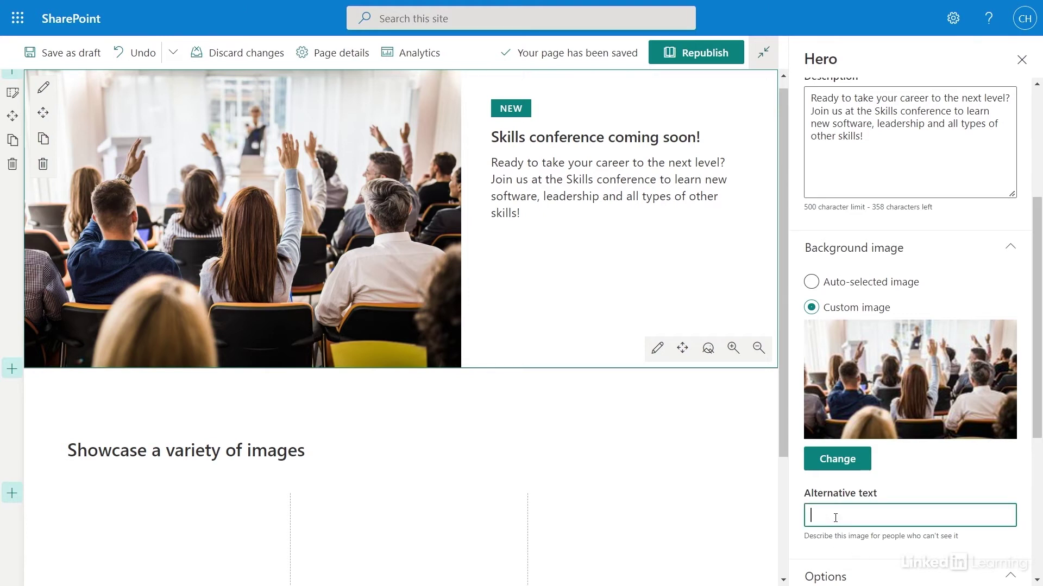
{"action": "type", "text": "P"}
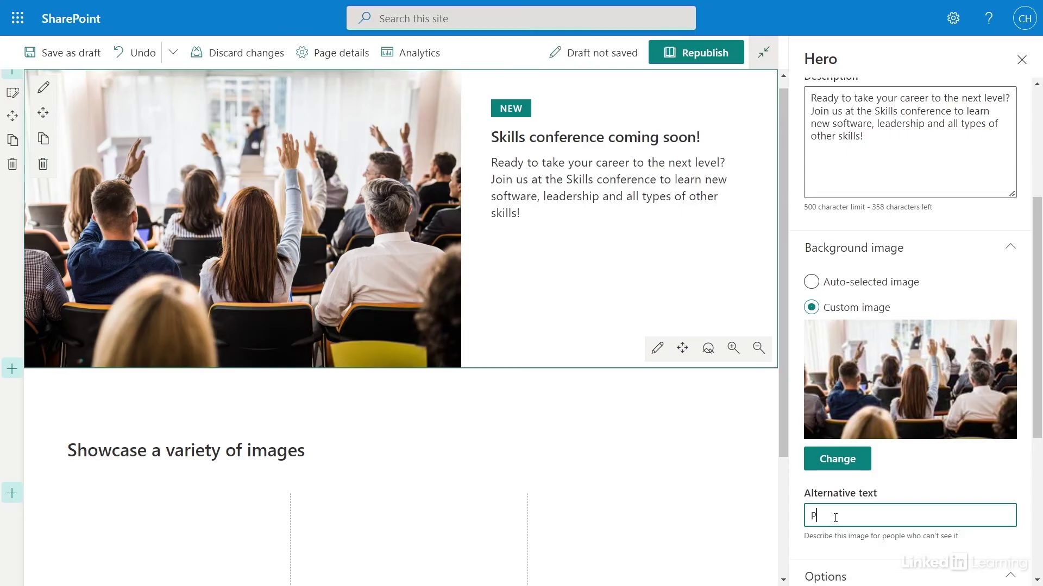
{"action": "type", "text": "resentation with speaker and raised hands"}
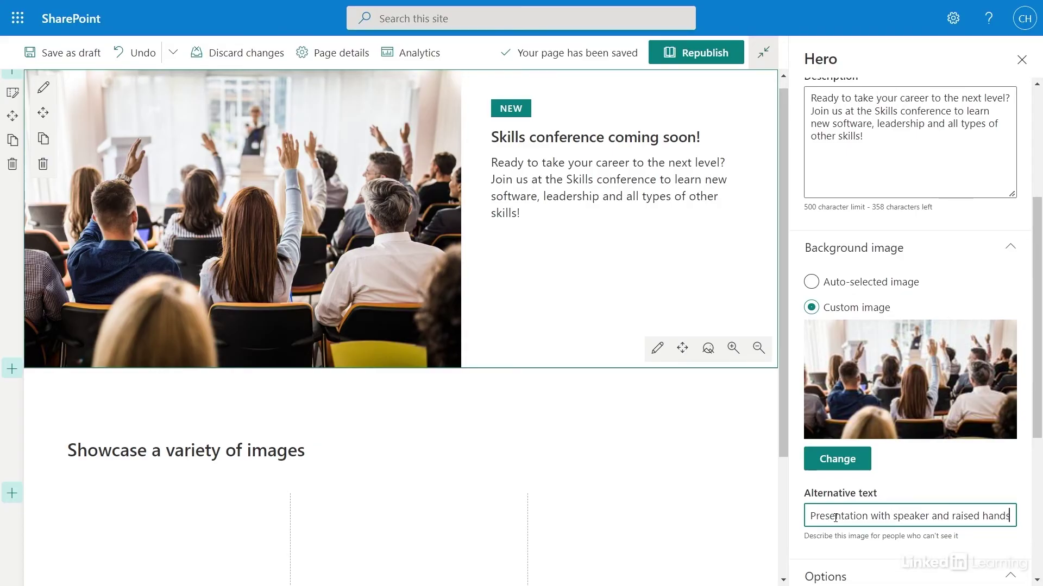
{"action": "left_click", "coordinate": [1023, 62]}
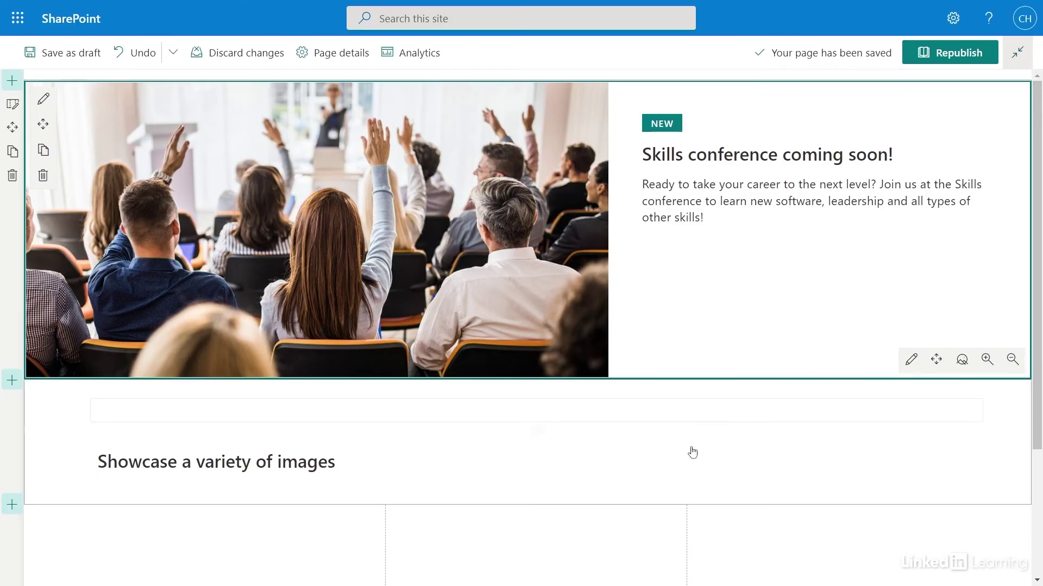
- Delete the 'Showcase a variety of images' text part and add a Countdown Timer web part in its place
{"action": "left_click", "coordinate": [349, 461]}
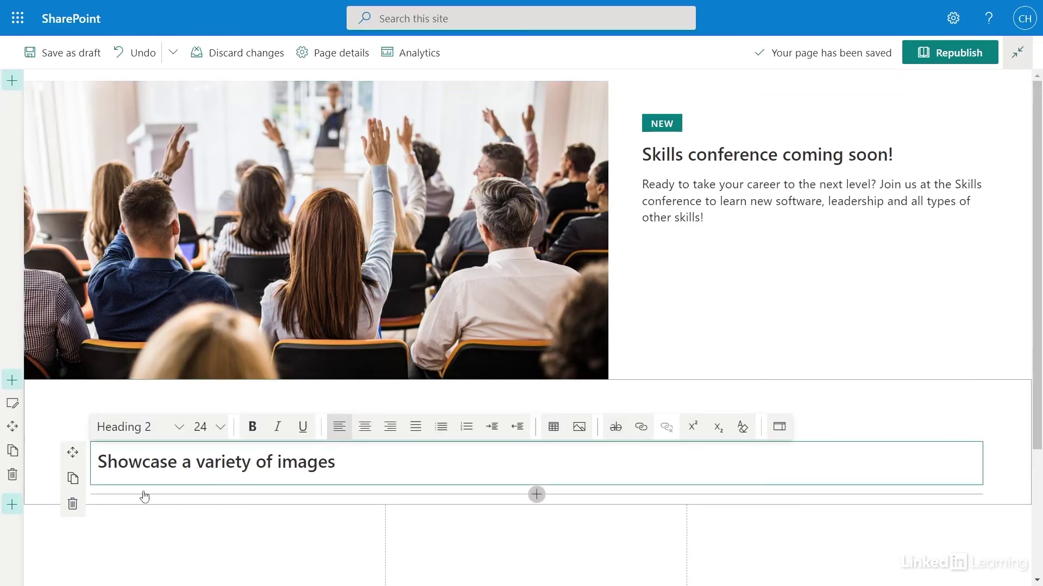
{"action": "left_click", "coordinate": [72, 506]}
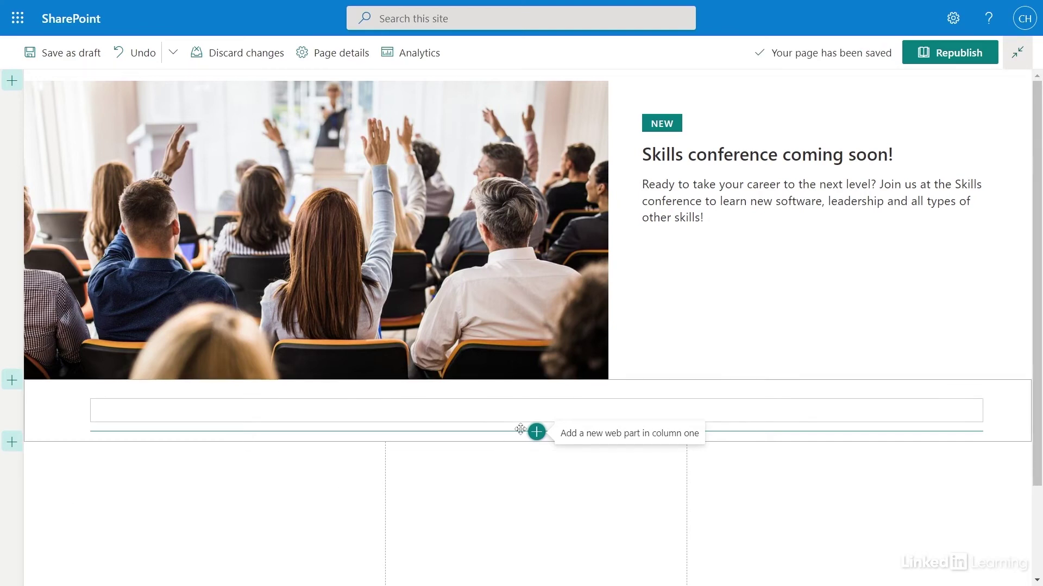
{"action": "left_click", "coordinate": [536, 433]}
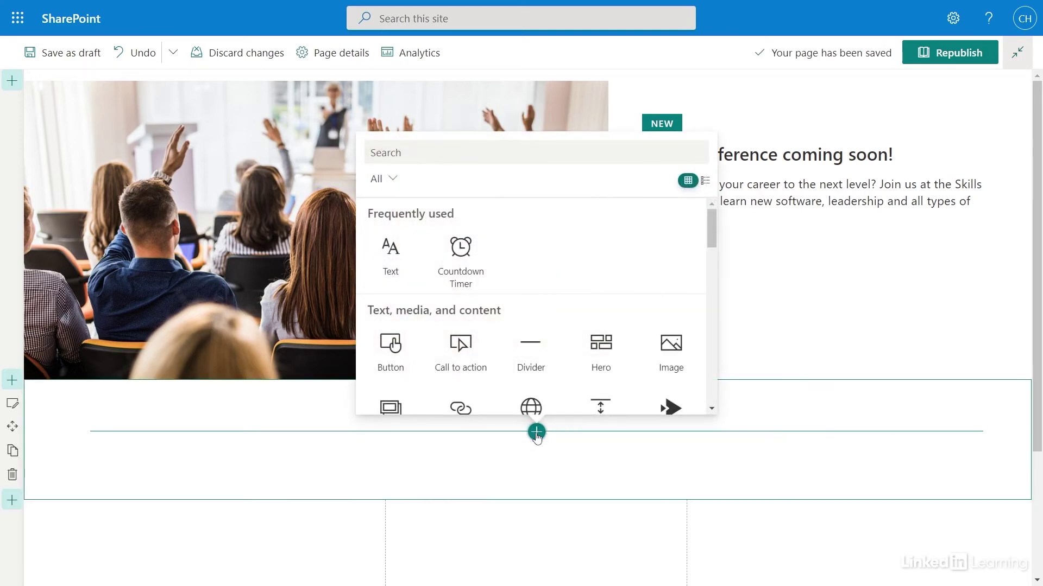
{"action": "left_click", "coordinate": [468, 277]}
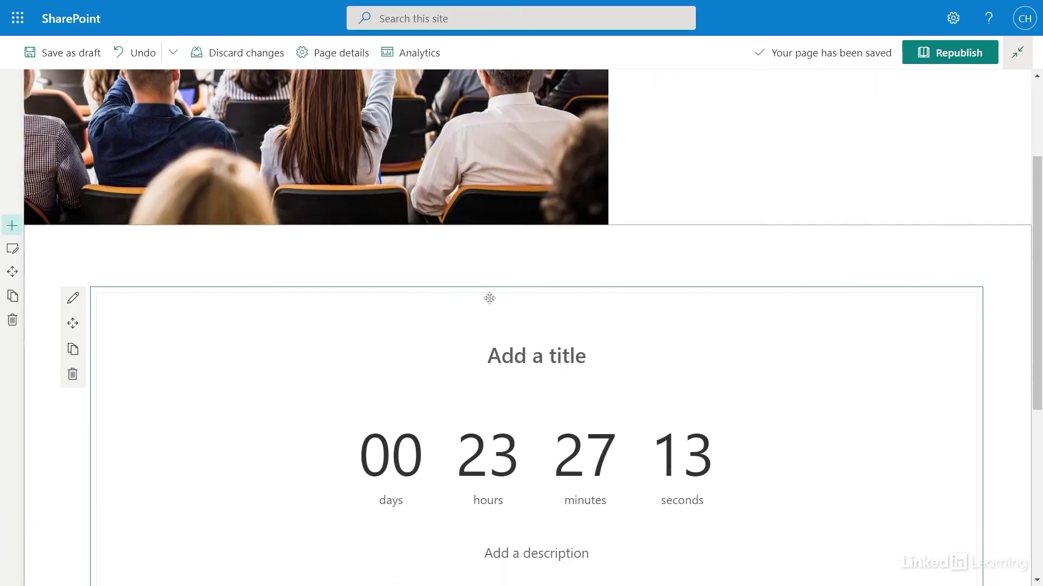
- Title the countdown timer 'Skills conference' and give it the description 'Countdown to fun!'
{"action": "scroll", "coordinate": [489, 302], "scroll_direction": "down", "scroll_amount": 2}
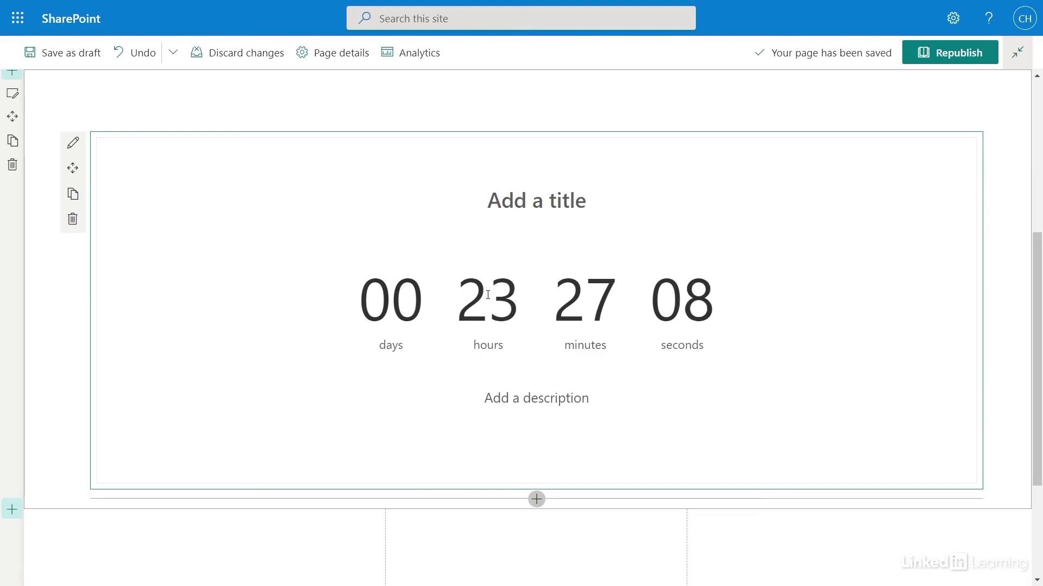
{"action": "left_click", "coordinate": [537, 200]}
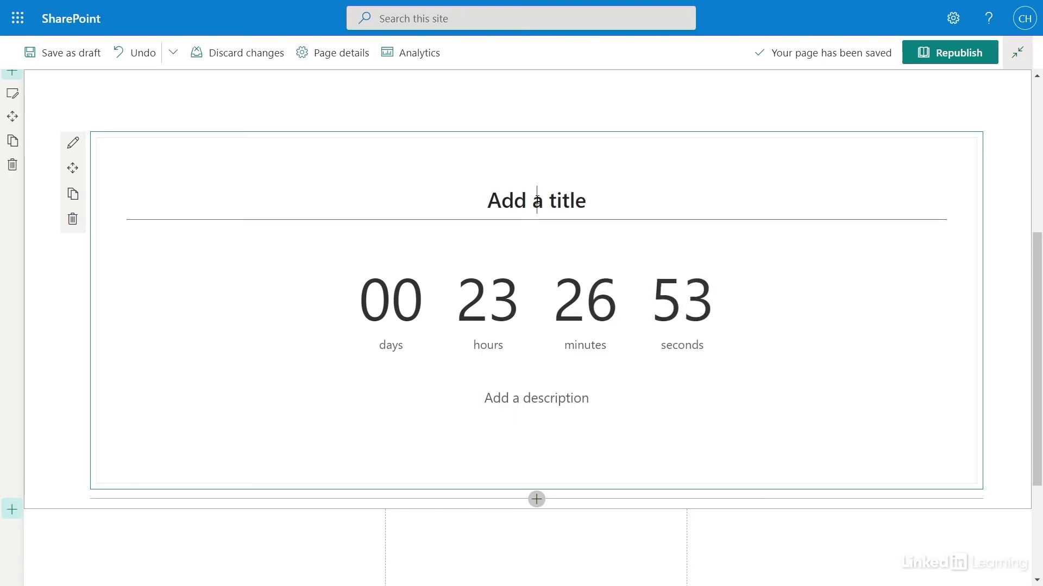
{"action": "type", "text": "S"}
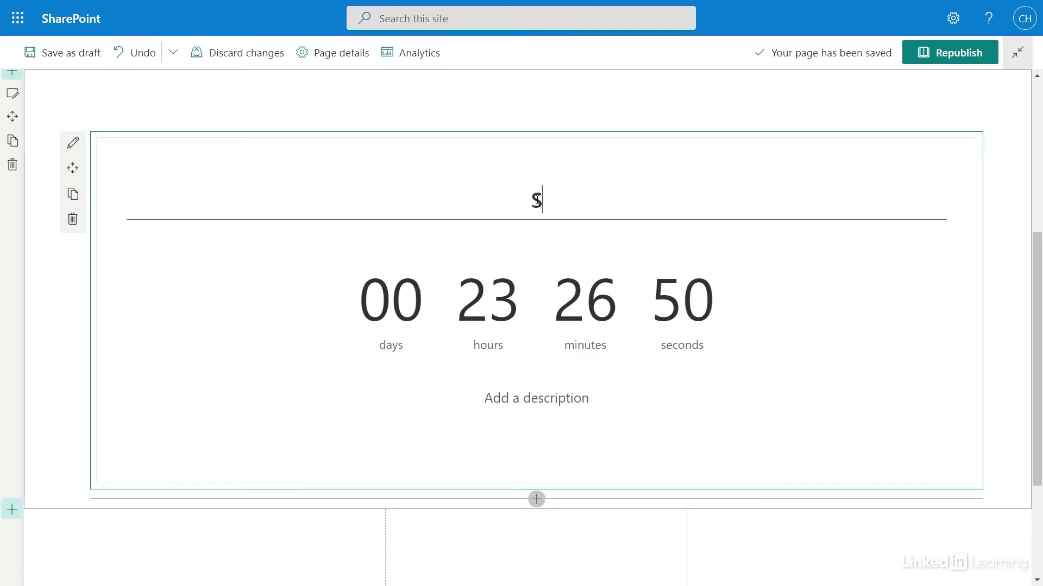
{"action": "type", "text": "kills conference"}
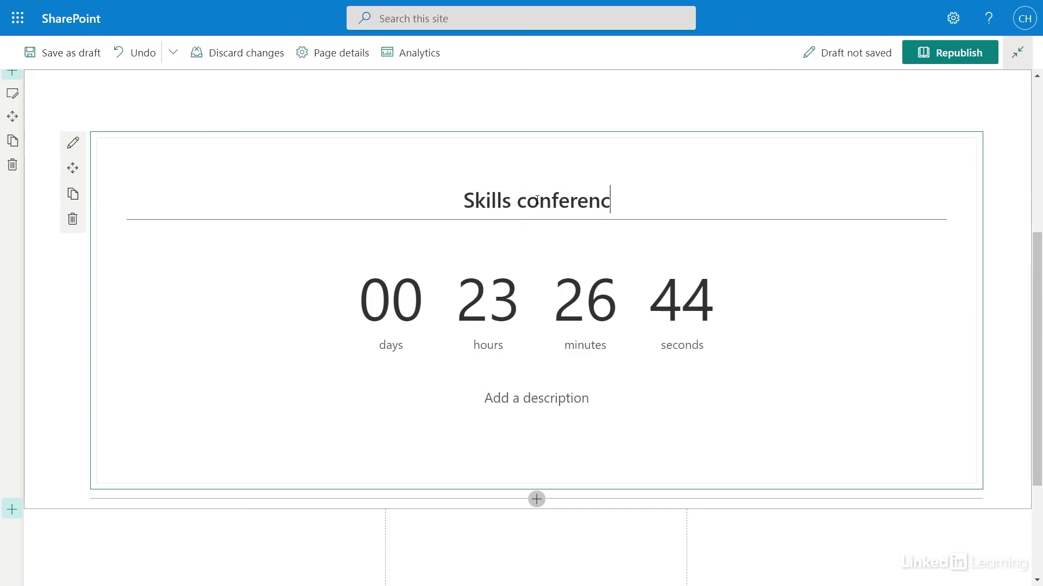
{"action": "left_click", "coordinate": [510, 387]}
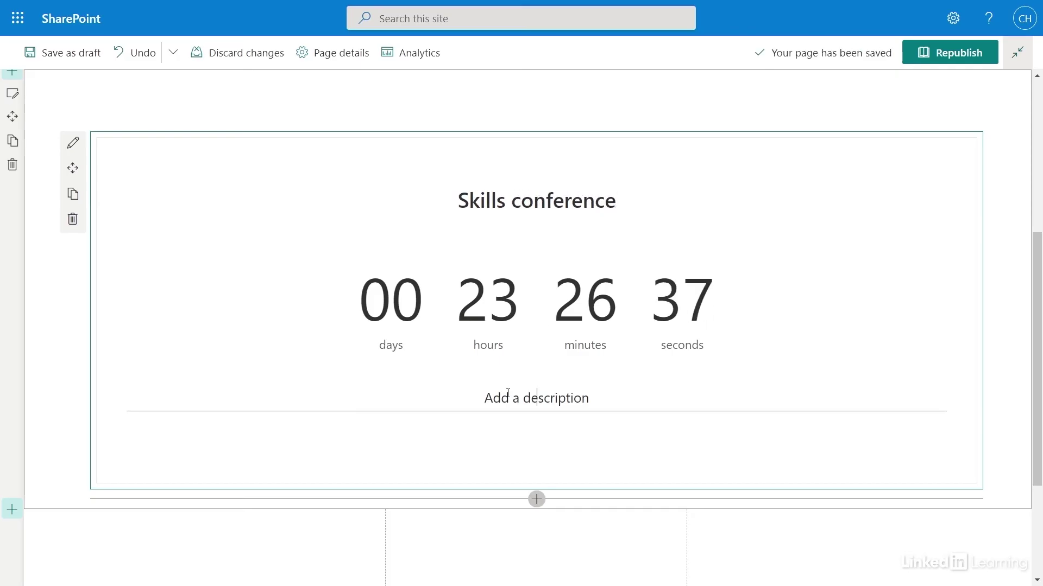
{"action": "type", "text": "Countdown to fun!"}
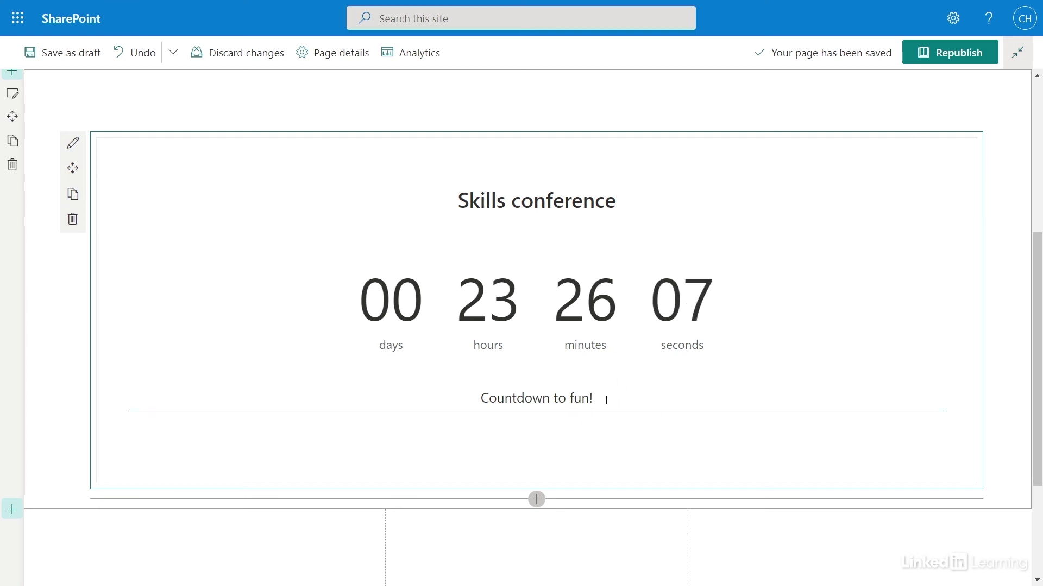
{"action": "scroll", "coordinate": [738, 461], "scroll_direction": "up", "scroll_amount": 5}
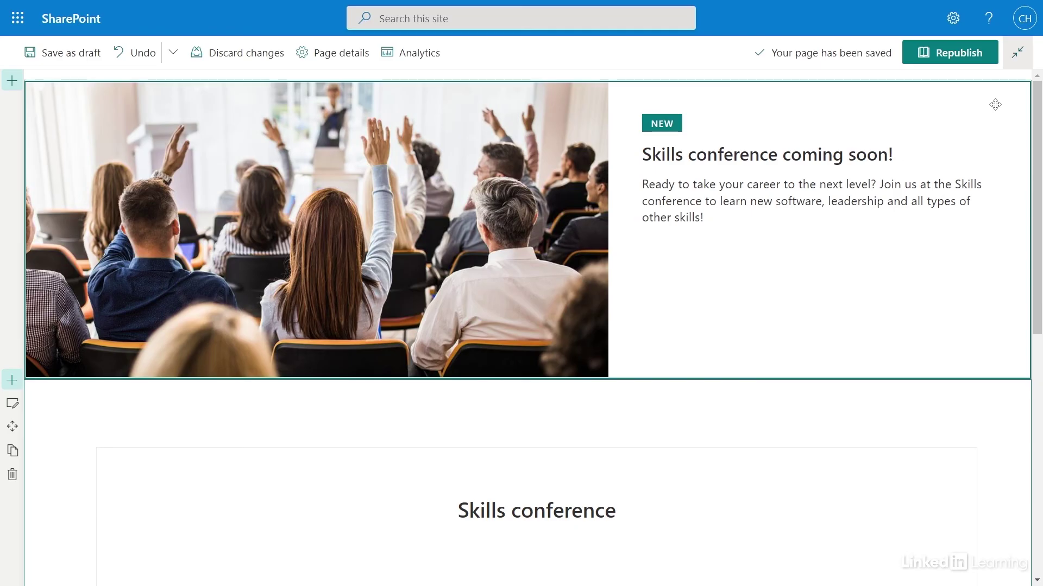